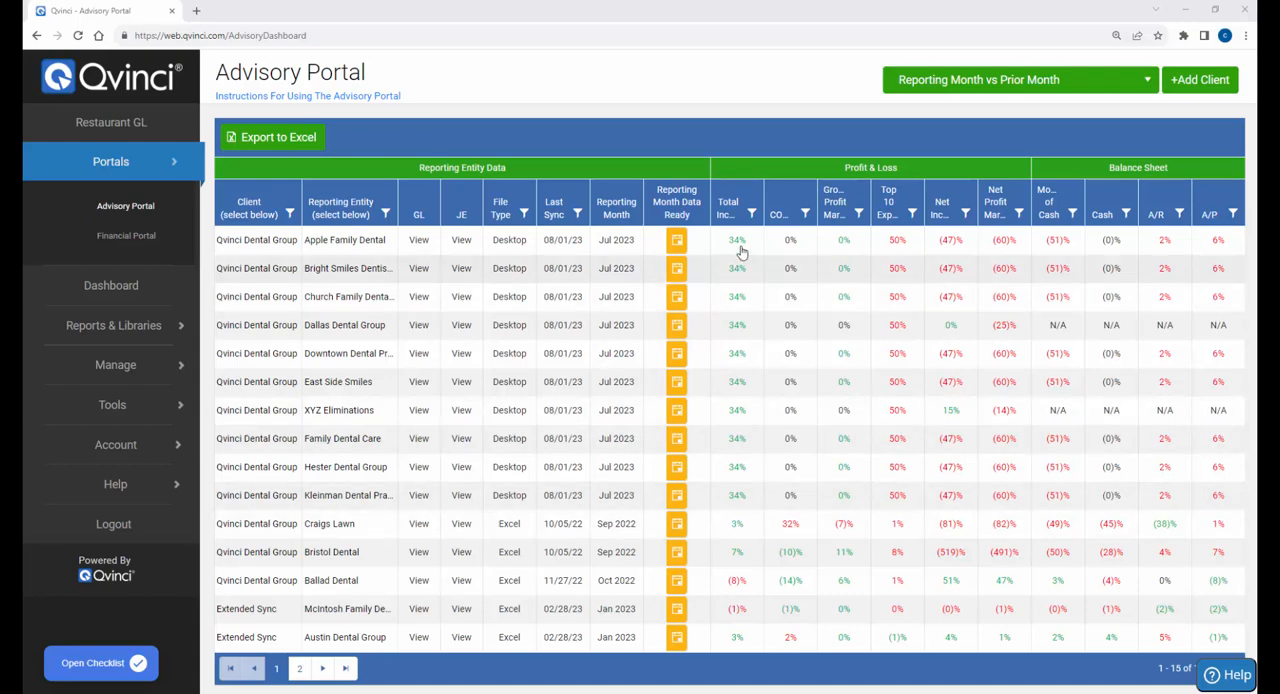
- Expand Reports & Libraries in the left navigation to reveal its options
{"action": "left_click", "coordinate": [155, 327]}
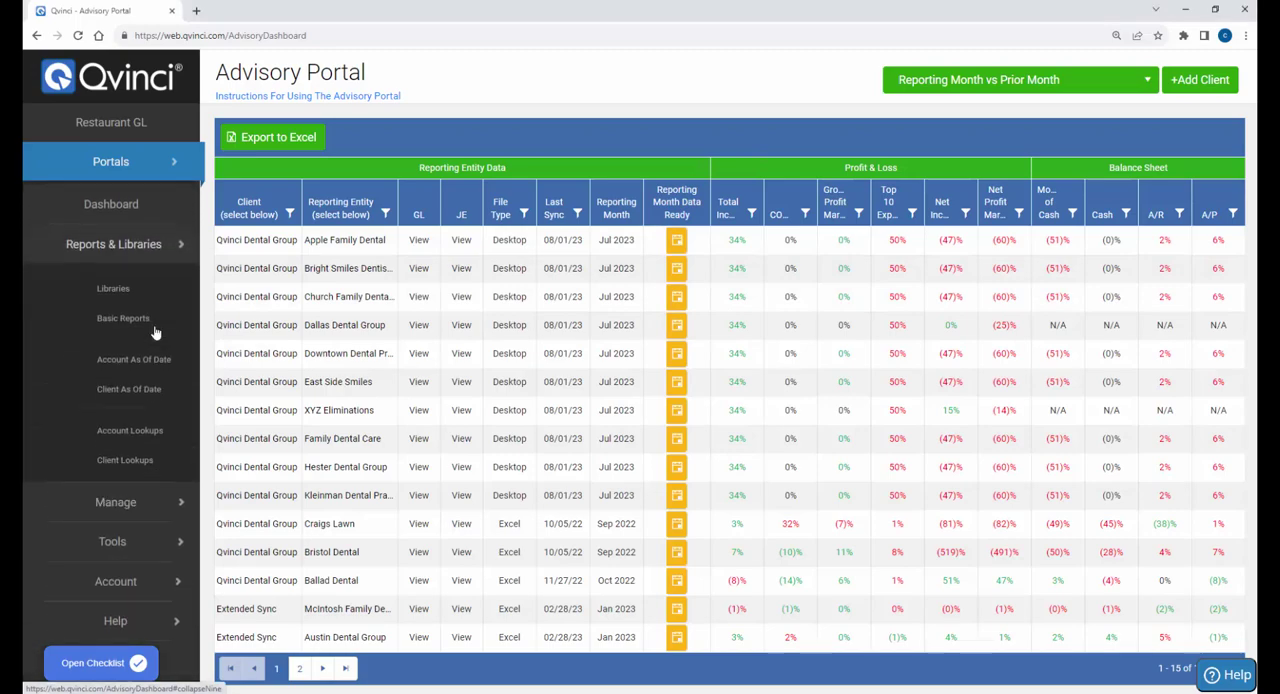
- Show the Libraries list of GL Weekly P&L templates matching 'general' and review the first description
{"action": "left_click", "coordinate": [113, 286]}
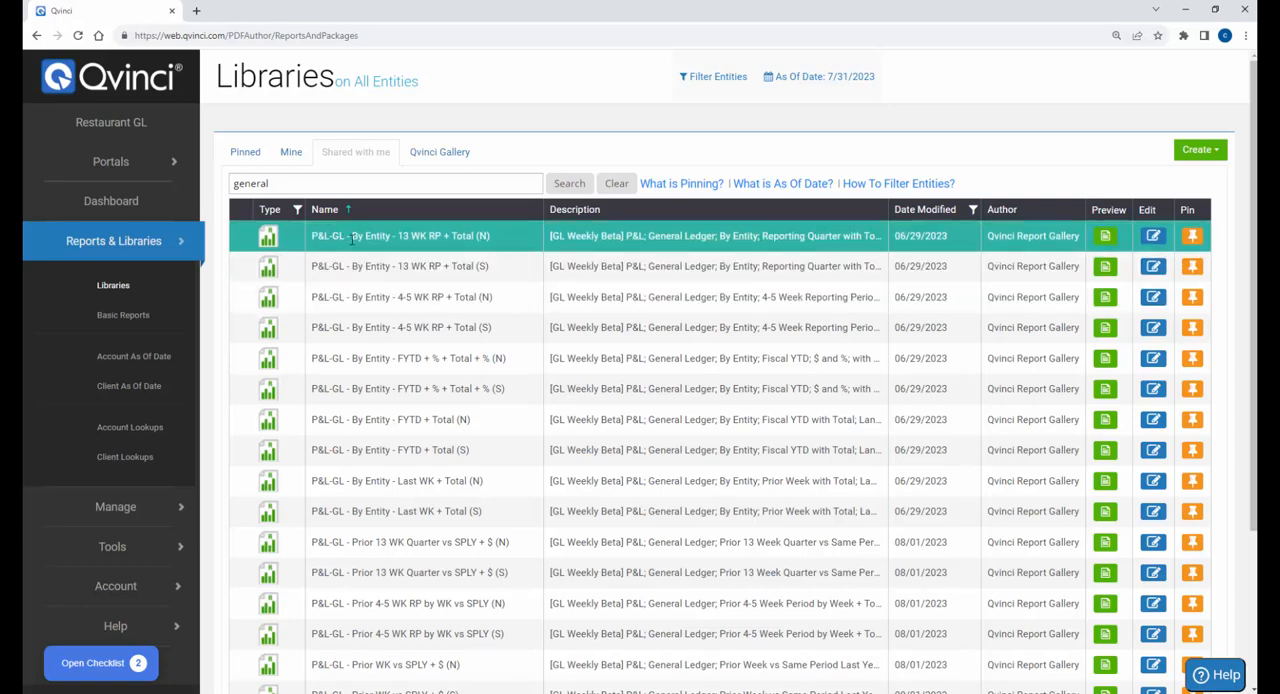
{"action": "left_click", "coordinate": [719, 236]}
{"action": "left_click_drag", "start_coordinate": [798, 236], "coordinate": [880, 236]}
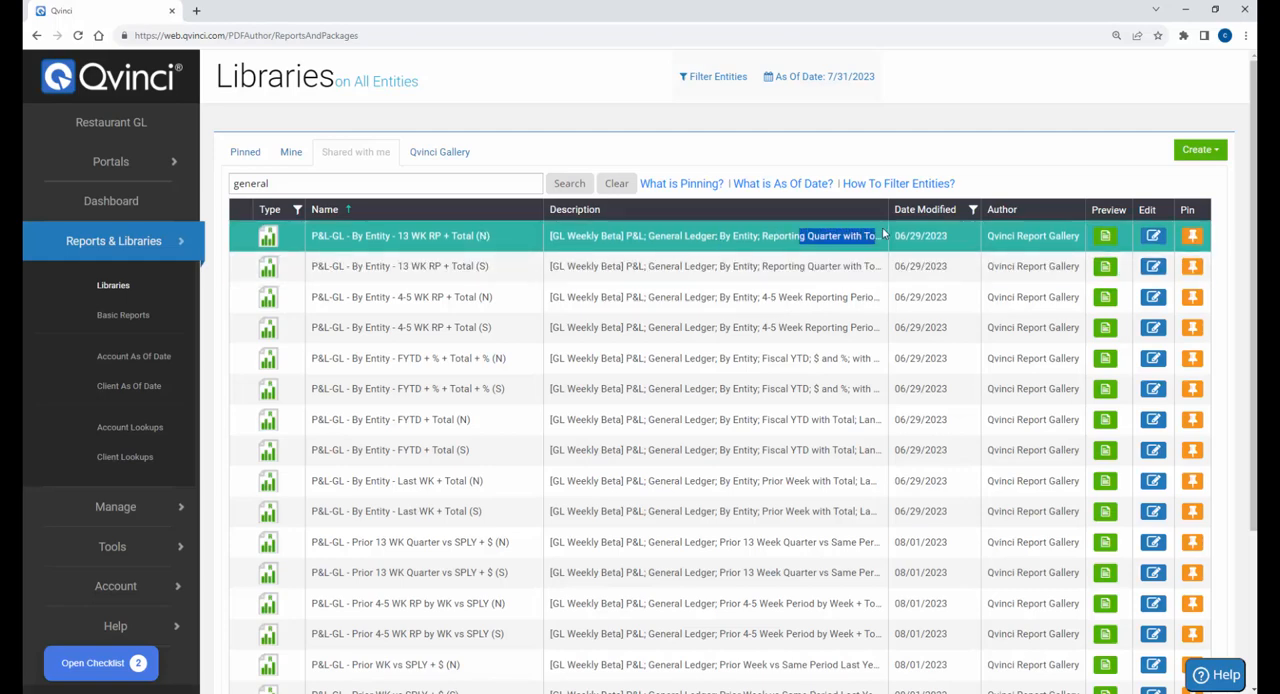
{"action": "left_click", "coordinate": [741, 236]}
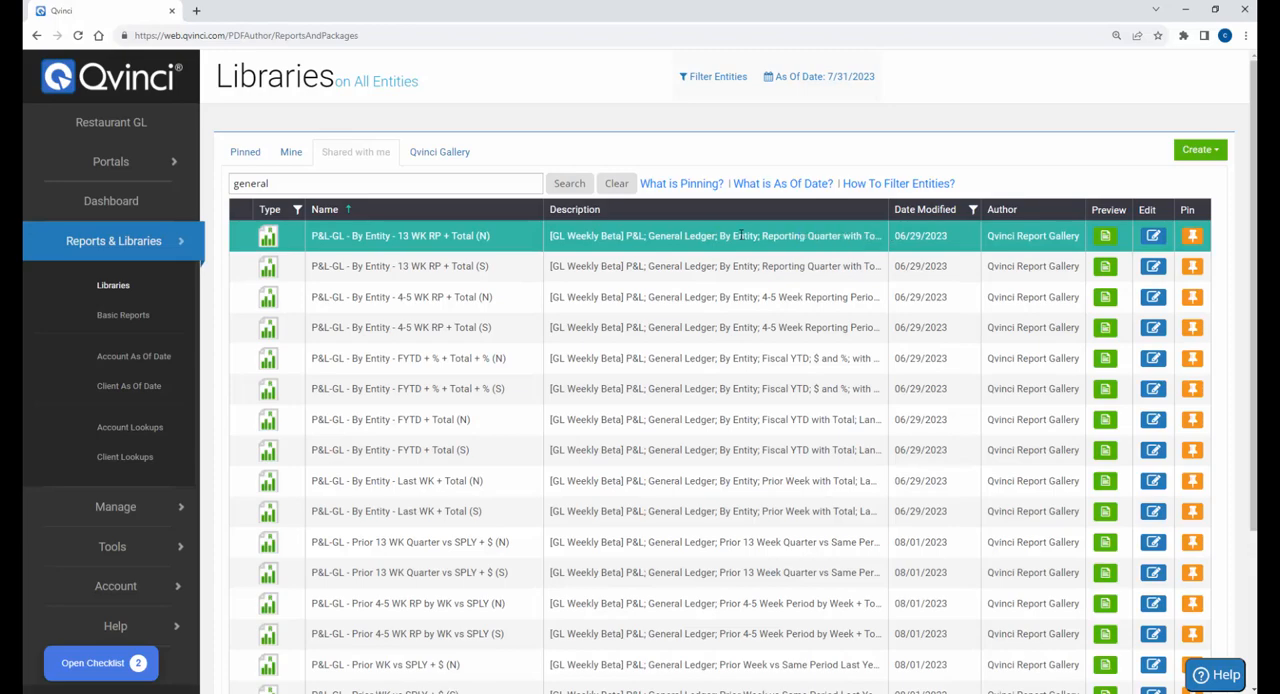
{"action": "left_click", "coordinate": [727, 80]}
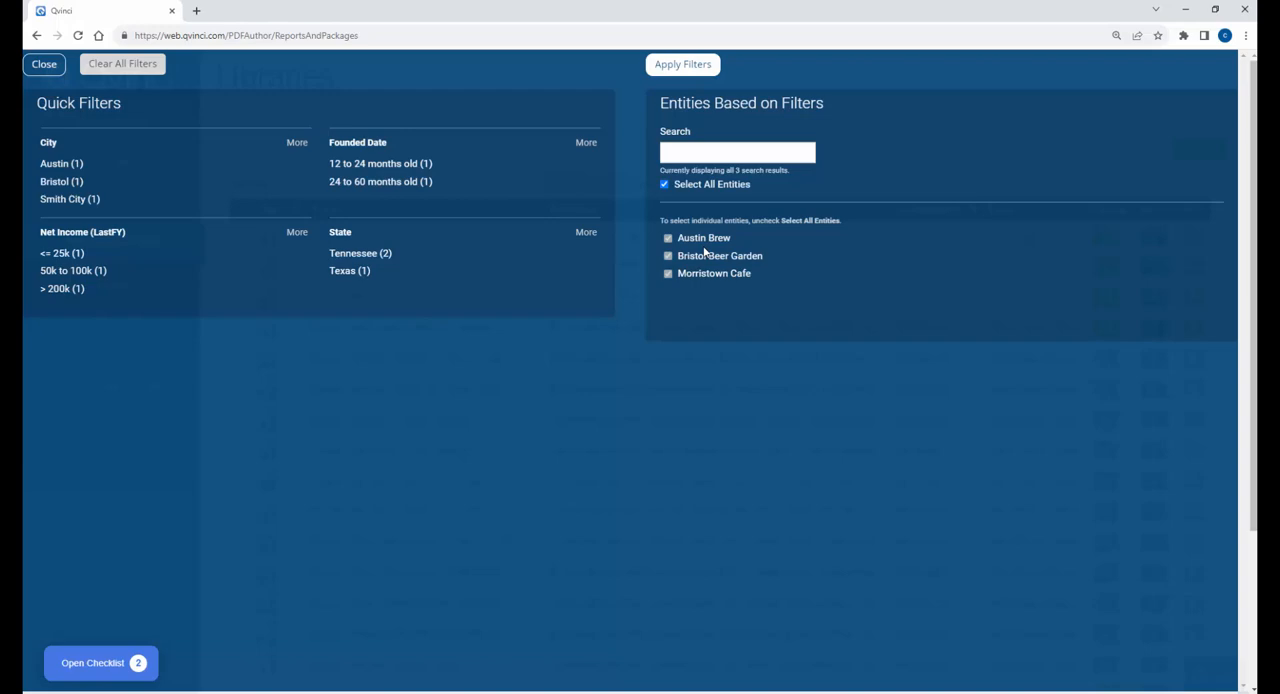
{"action": "left_click", "coordinate": [685, 66]}
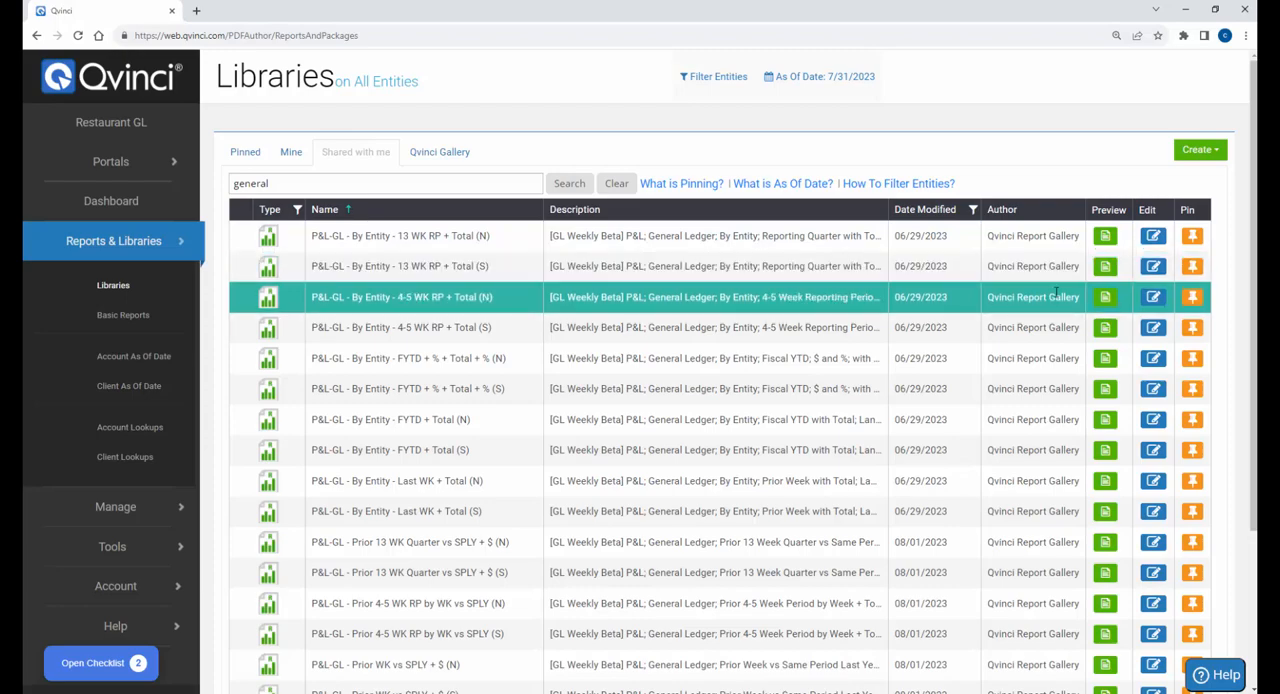
- Preview the P&L-GL By Entity 4-5 WK RP + Total (N) template
{"action": "left_click", "coordinate": [1105, 296]}
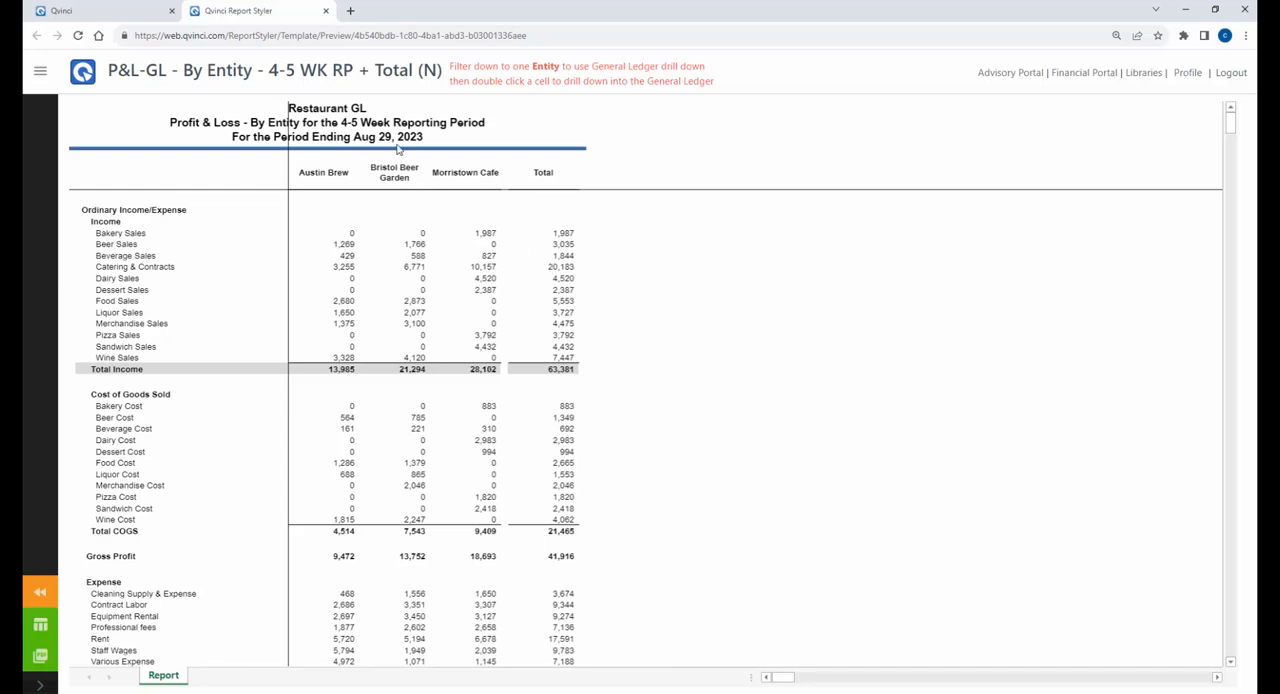
- Close the preview and preview the P&L-GL Prior WK vs SPLY + $ (N) template instead
{"action": "left_click", "coordinate": [325, 10]}
{"action": "scroll", "coordinate": [510, 350], "scroll_direction": "down", "scroll_amount": 1}
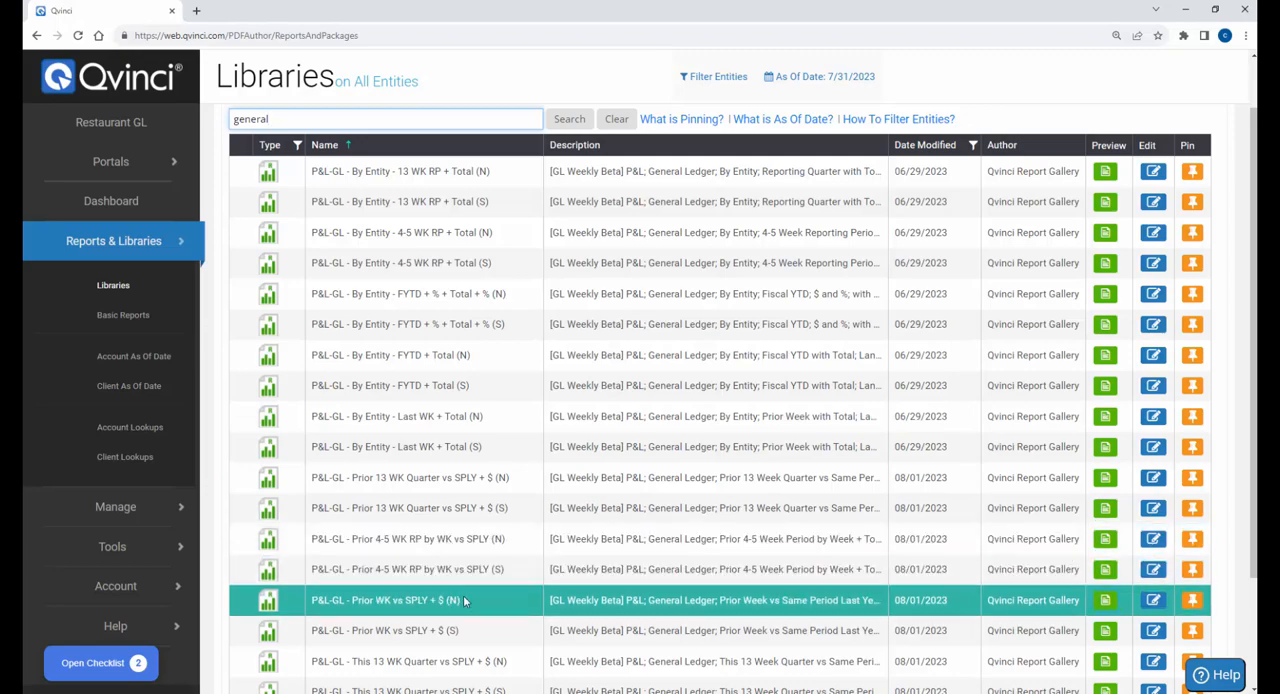
{"action": "scroll", "coordinate": [463, 595], "scroll_direction": "down", "scroll_amount": 1}
{"action": "scroll", "coordinate": [463, 595], "scroll_direction": "down", "scroll_amount": 1}
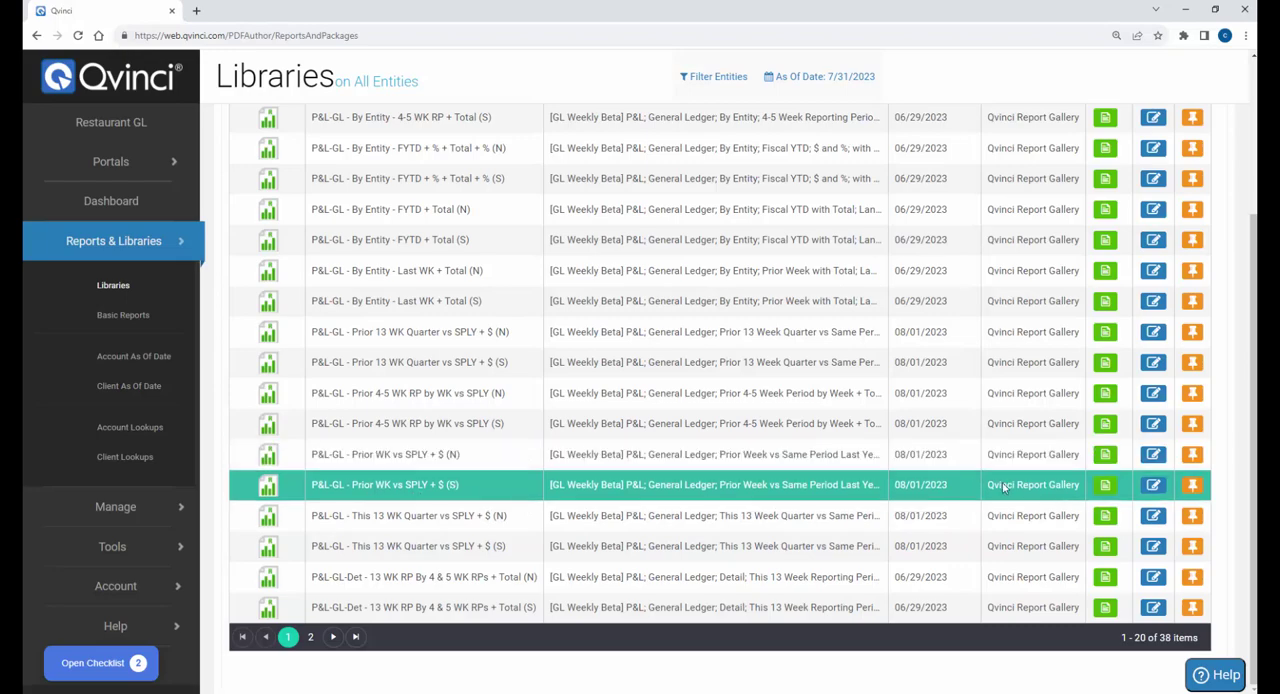
{"action": "left_click", "coordinate": [1105, 456]}
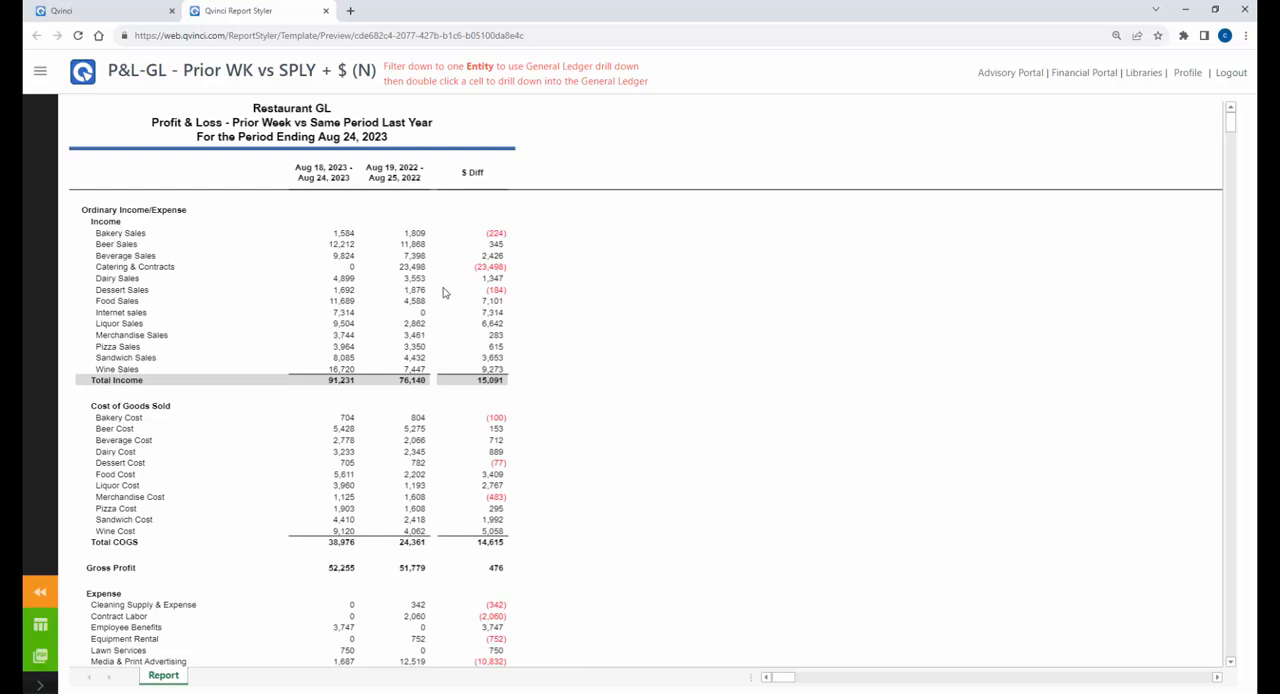
- Close the preview and move to the second page of template results
{"action": "left_click", "coordinate": [326, 11]}
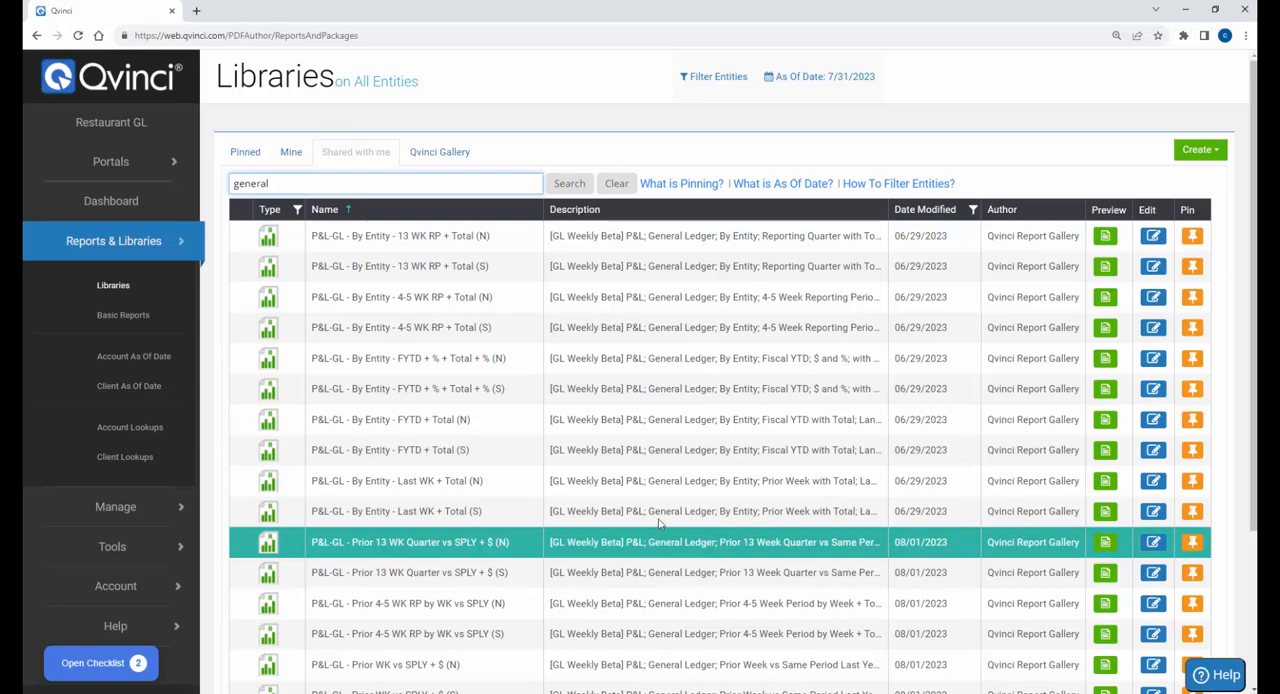
{"action": "scroll", "coordinate": [665, 510], "scroll_direction": "down", "scroll_amount": 2}
{"action": "scroll", "coordinate": [665, 505], "scroll_direction": "down", "scroll_amount": 1}
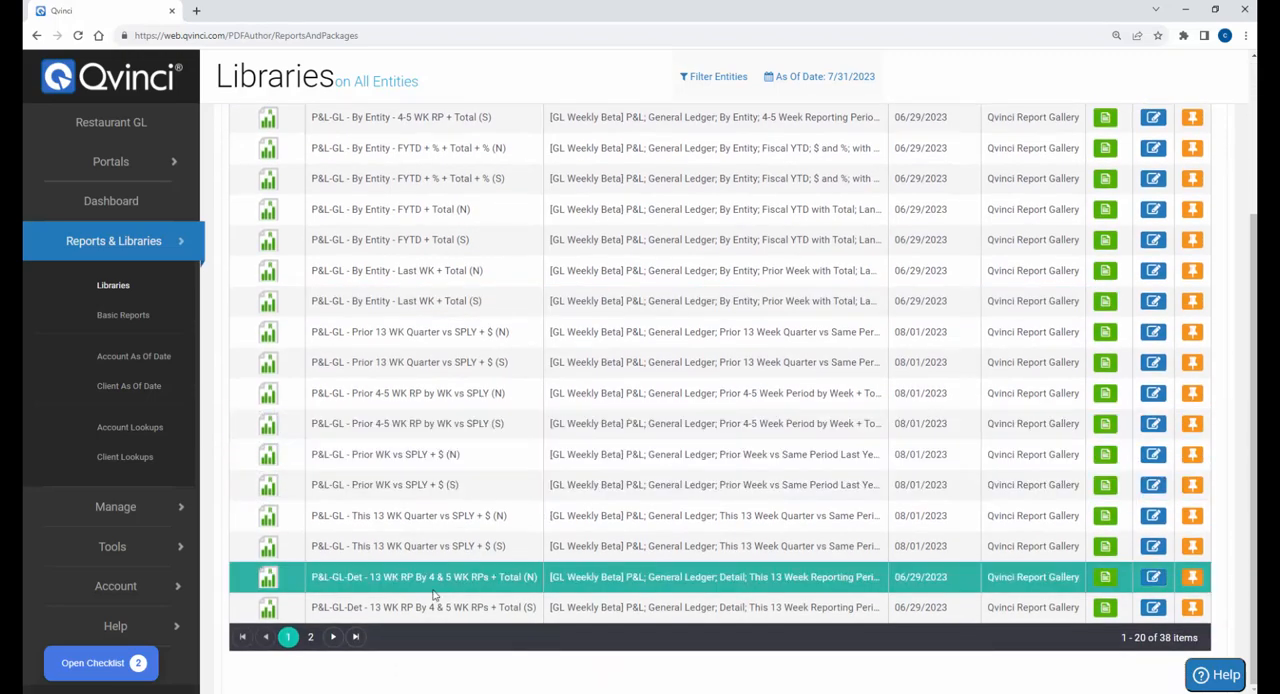
{"action": "left_click", "coordinate": [334, 637]}
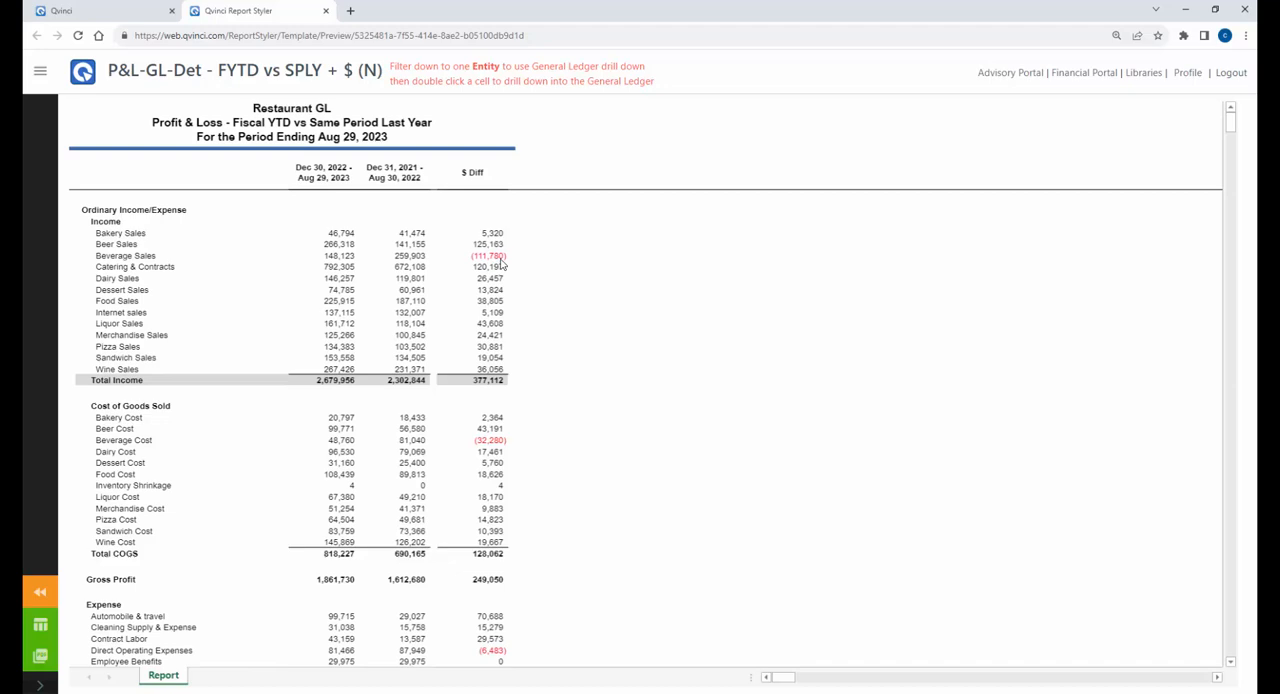
{"action": "left_click", "coordinate": [325, 11]}
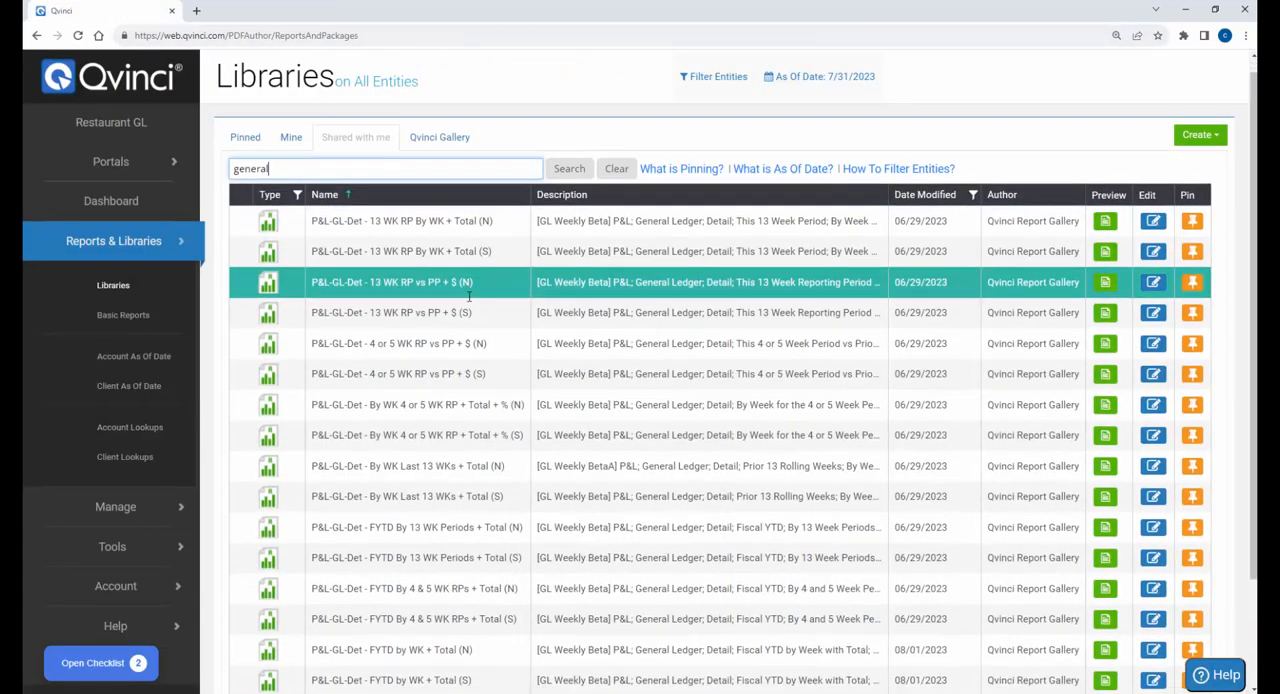
{"action": "scroll", "coordinate": [468, 296], "scroll_direction": "down", "scroll_amount": 1}
{"action": "scroll", "coordinate": [478, 288], "scroll_direction": "up", "scroll_amount": 1}
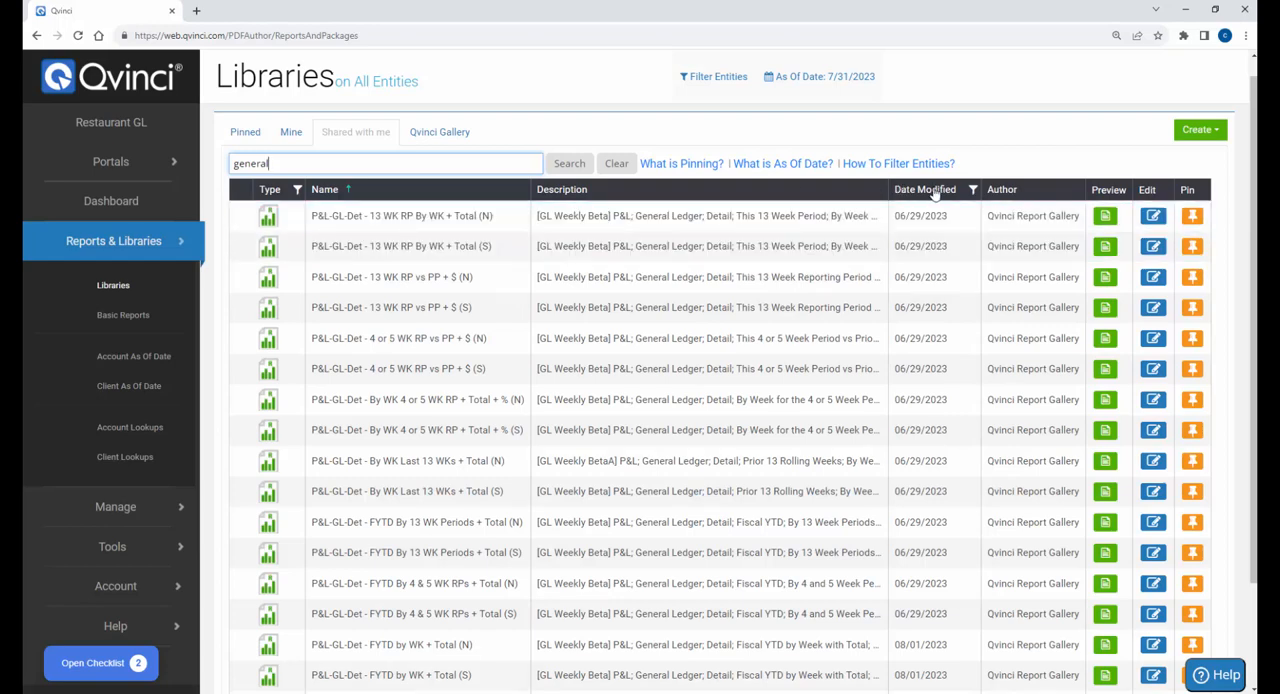
- Preview the P&L-GL-Det 13 WK RP By WK + Total (N) report
{"action": "left_click", "coordinate": [1105, 216]}
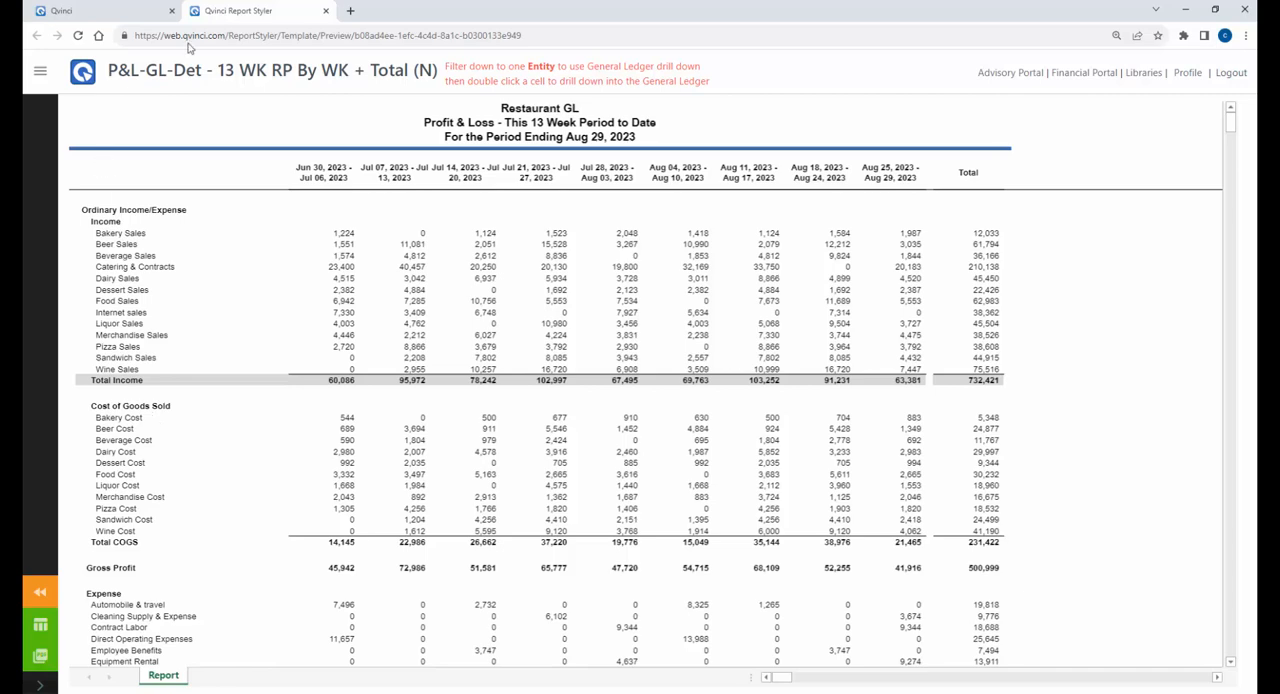
- Close the preview and preview the P&L-GL-Det 4 or 5 WK RP vs PP + $ (N) report
{"action": "left_click", "coordinate": [325, 11]}
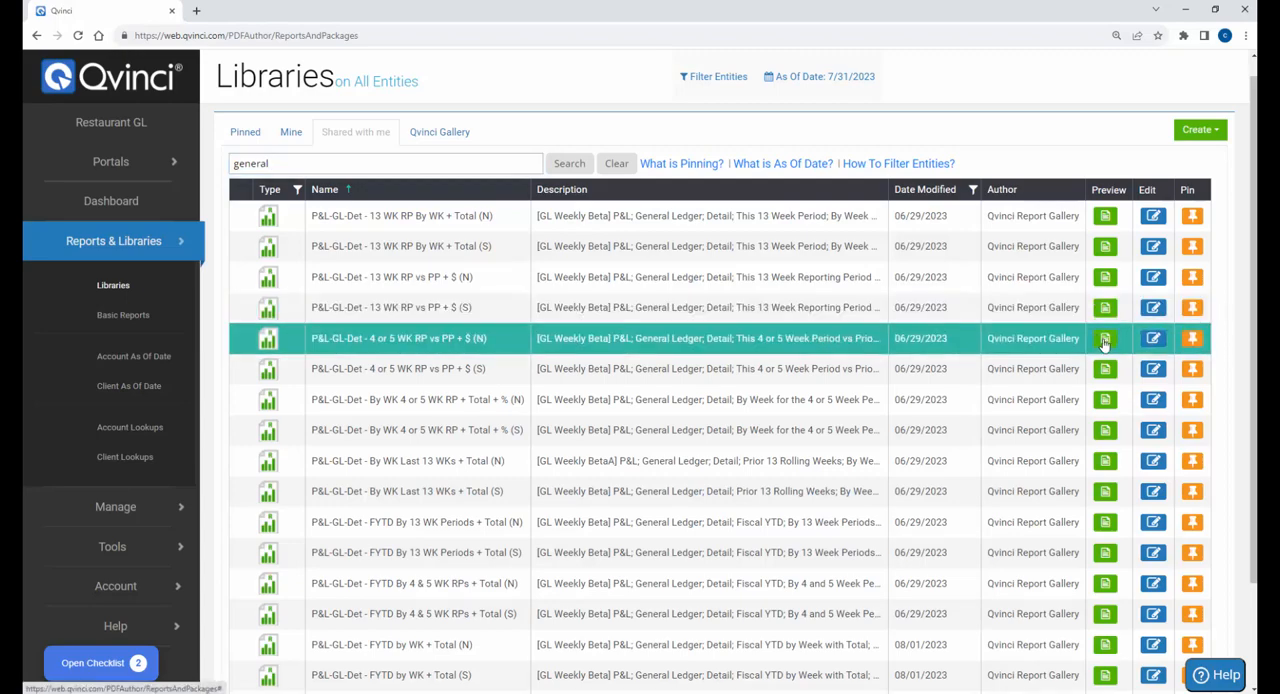
{"action": "left_click", "coordinate": [1105, 341]}
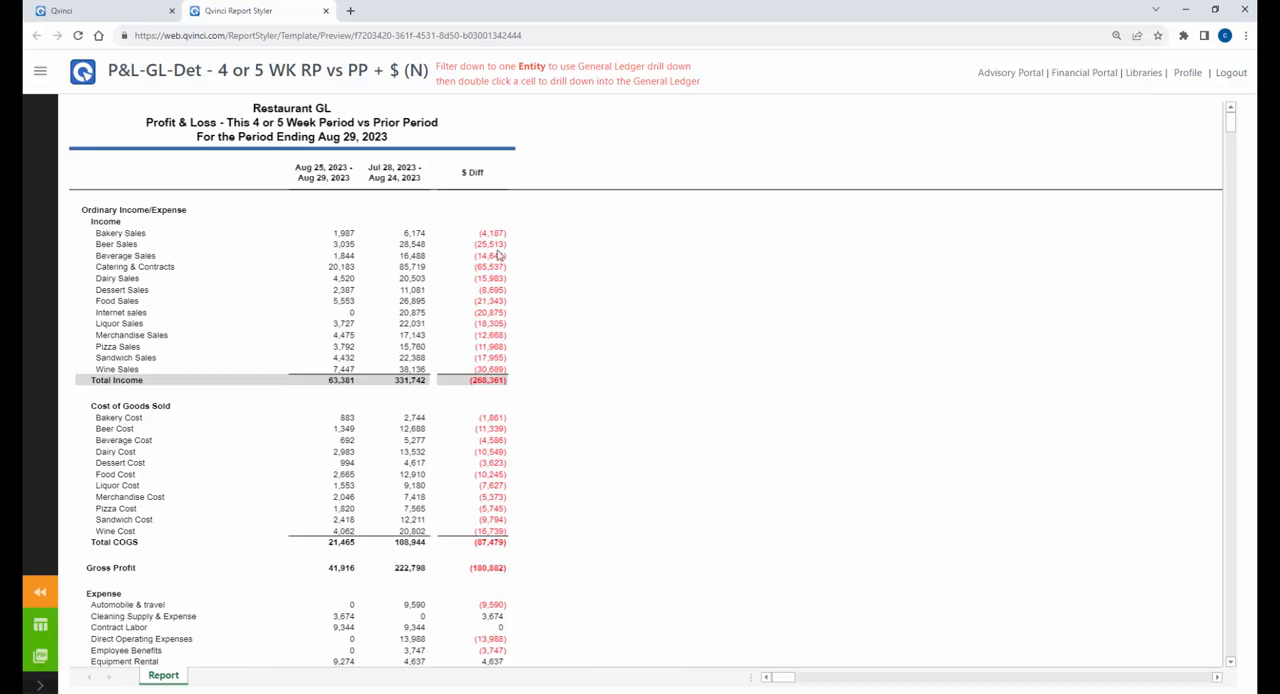
- Close the preview, show the Formulas ribbon in the editor and select empty cell J15
{"action": "left_click", "coordinate": [325, 10]}
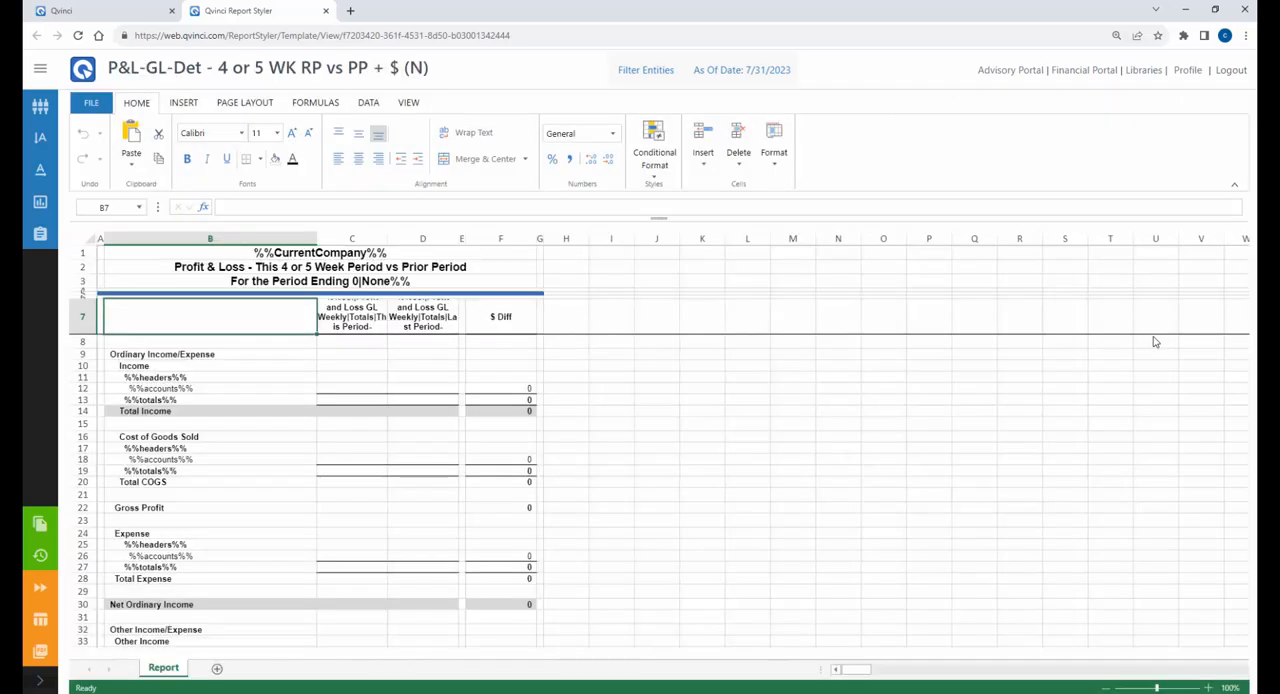
{"action": "left_click", "coordinate": [314, 103]}
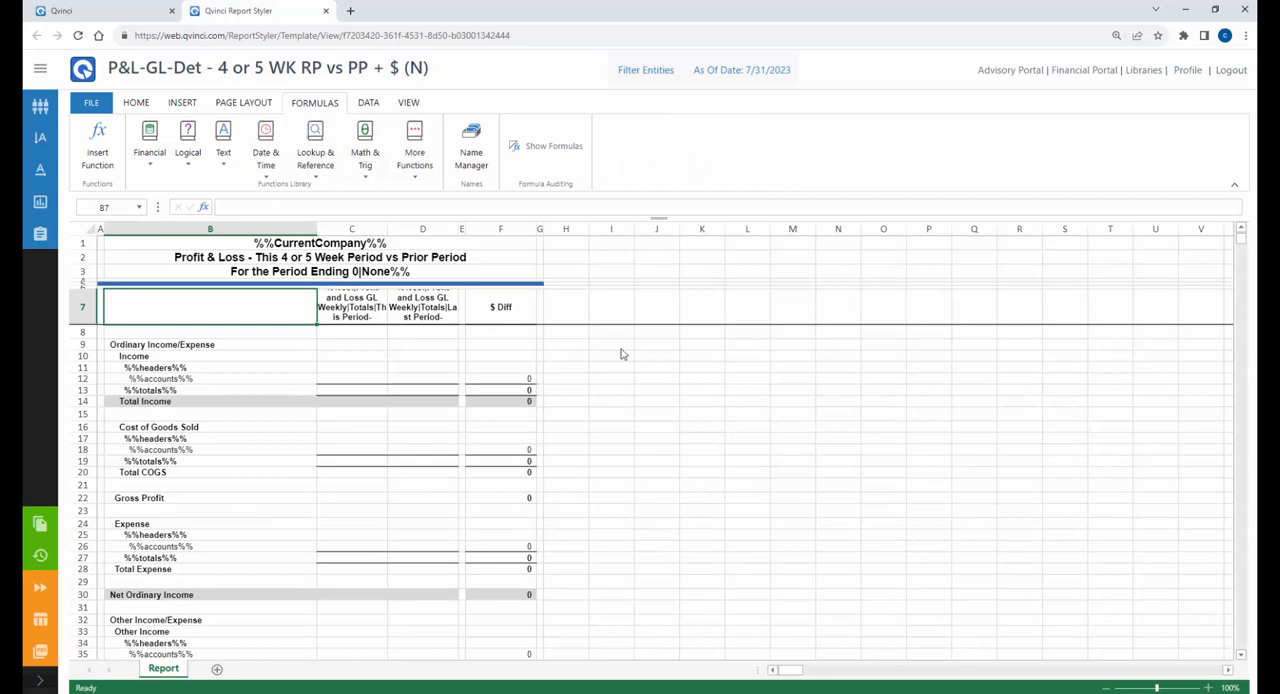
{"action": "left_click", "coordinate": [653, 417]}
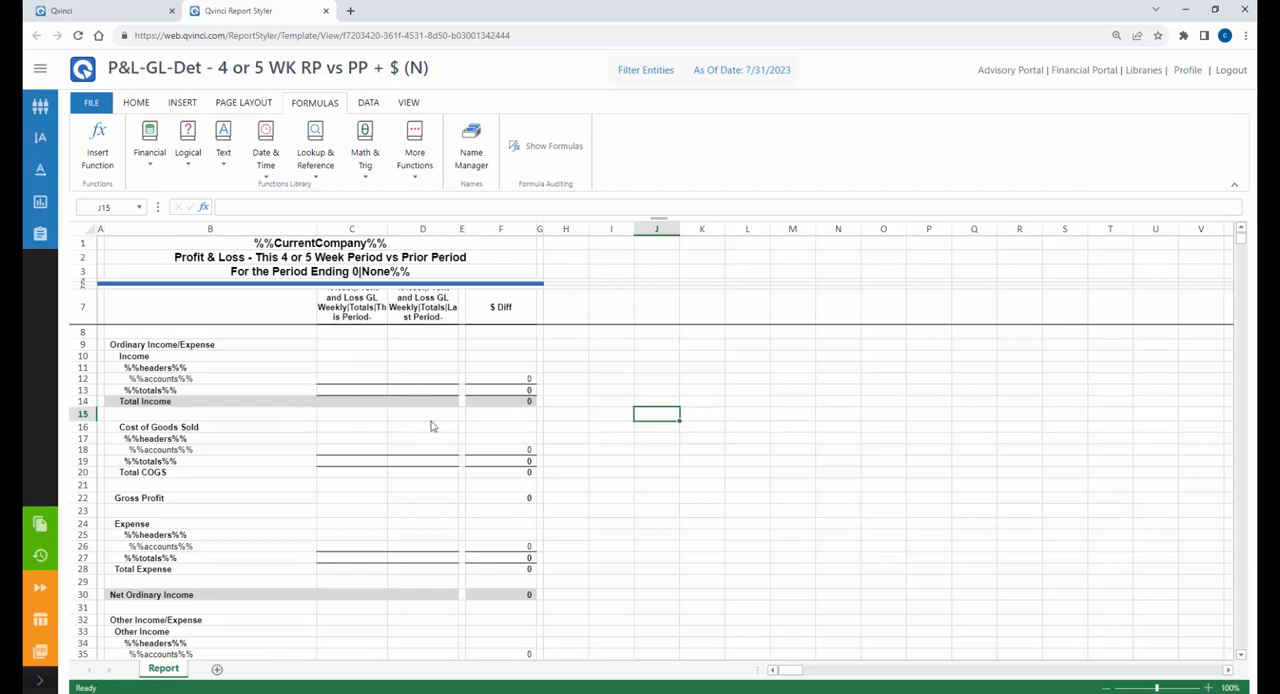
{"action": "scroll", "coordinate": [432, 426], "scroll_direction": "down", "scroll_amount": 4}
{"action": "scroll", "coordinate": [451, 423], "scroll_direction": "down", "scroll_amount": 6}
{"action": "scroll", "coordinate": [623, 466], "scroll_direction": "up", "scroll_amount": 7}
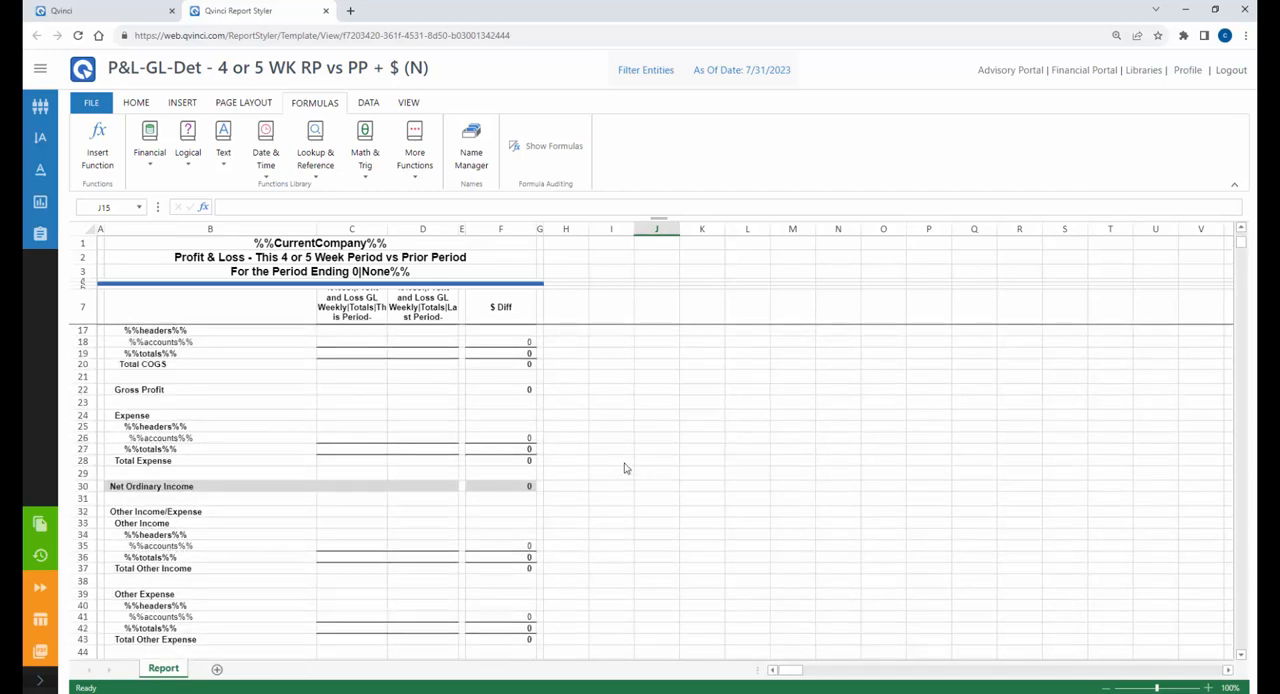
{"action": "scroll", "coordinate": [624, 467], "scroll_direction": "up", "scroll_amount": 3}
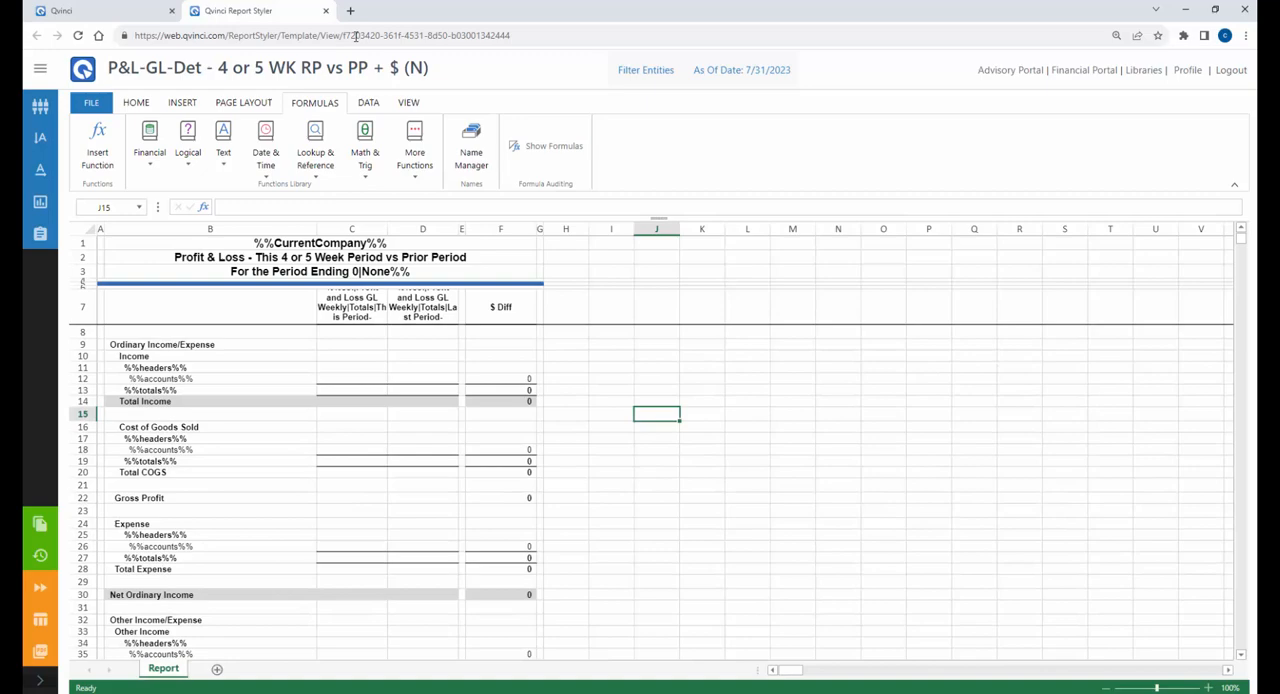
- Close the template editor, view Mine, then return to the Shared with me templates
{"action": "left_click", "coordinate": [325, 10]}
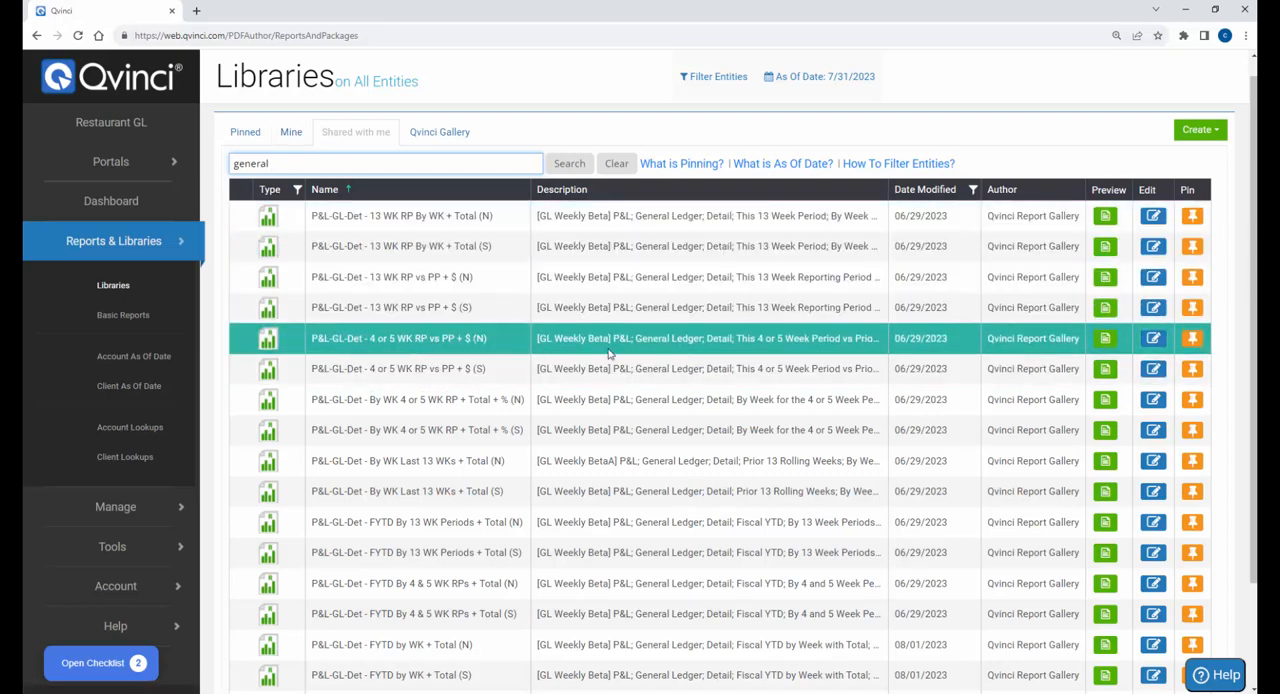
{"action": "left_click", "coordinate": [291, 134]}
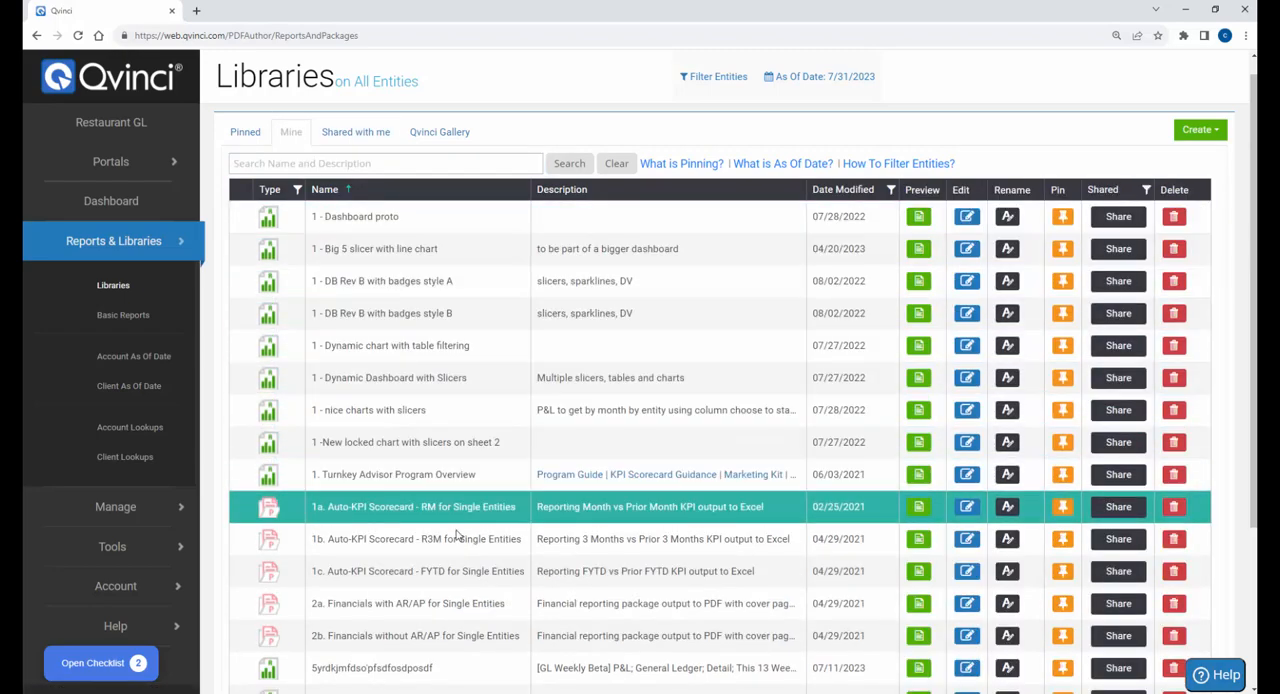
{"action": "scroll", "coordinate": [440, 500], "scroll_direction": "down", "scroll_amount": 2}
{"action": "scroll", "coordinate": [410, 443], "scroll_direction": "up", "scroll_amount": 2}
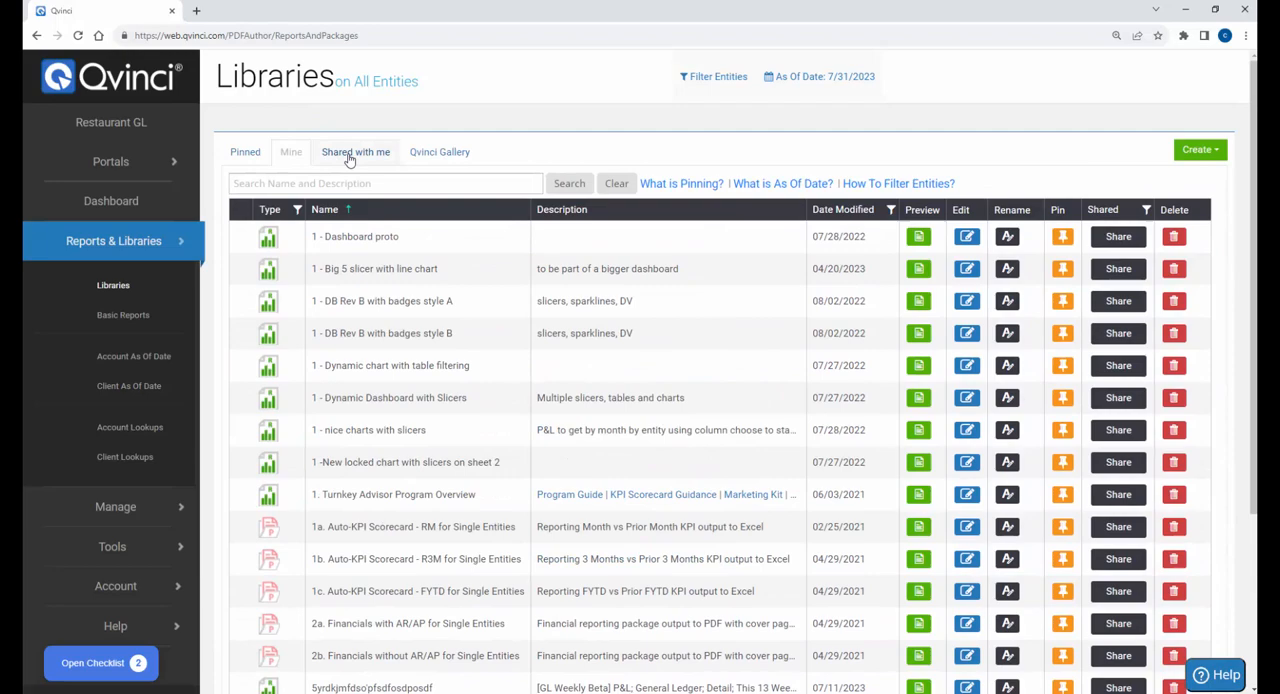
{"action": "left_click", "coordinate": [349, 157]}
{"action": "type", "text": "general"}
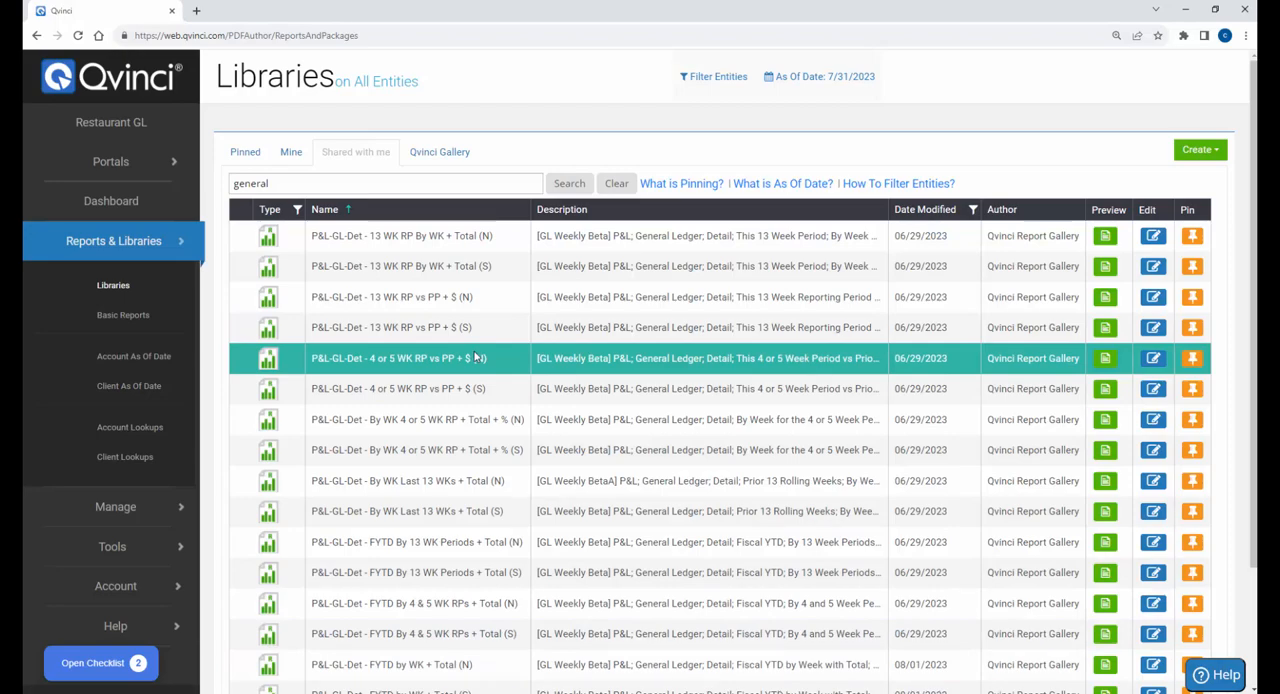
- Replace the library search term with 'p&l-gl' to list the P&L-GL By Entity reports
{"action": "left_click_drag", "start_coordinate": [275, 183], "coordinate": [168, 180]}
{"action": "type", "text": "p&l-gl"}
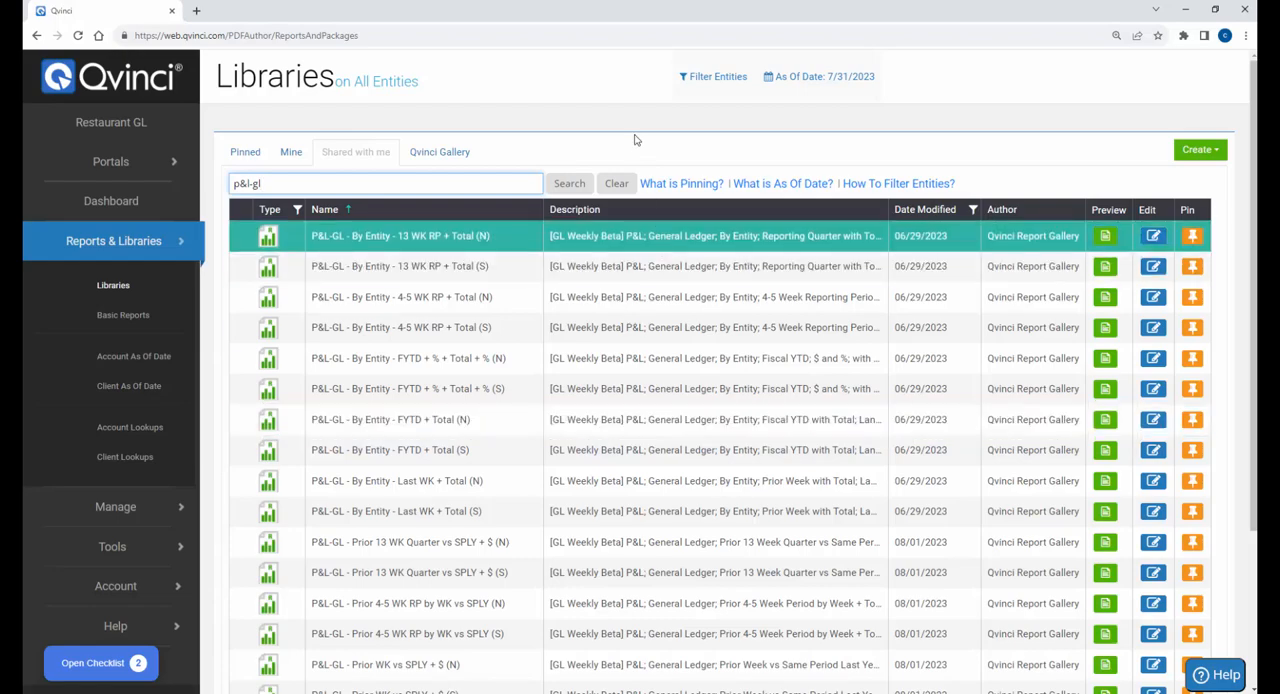
{"action": "left_click", "coordinate": [725, 84]}
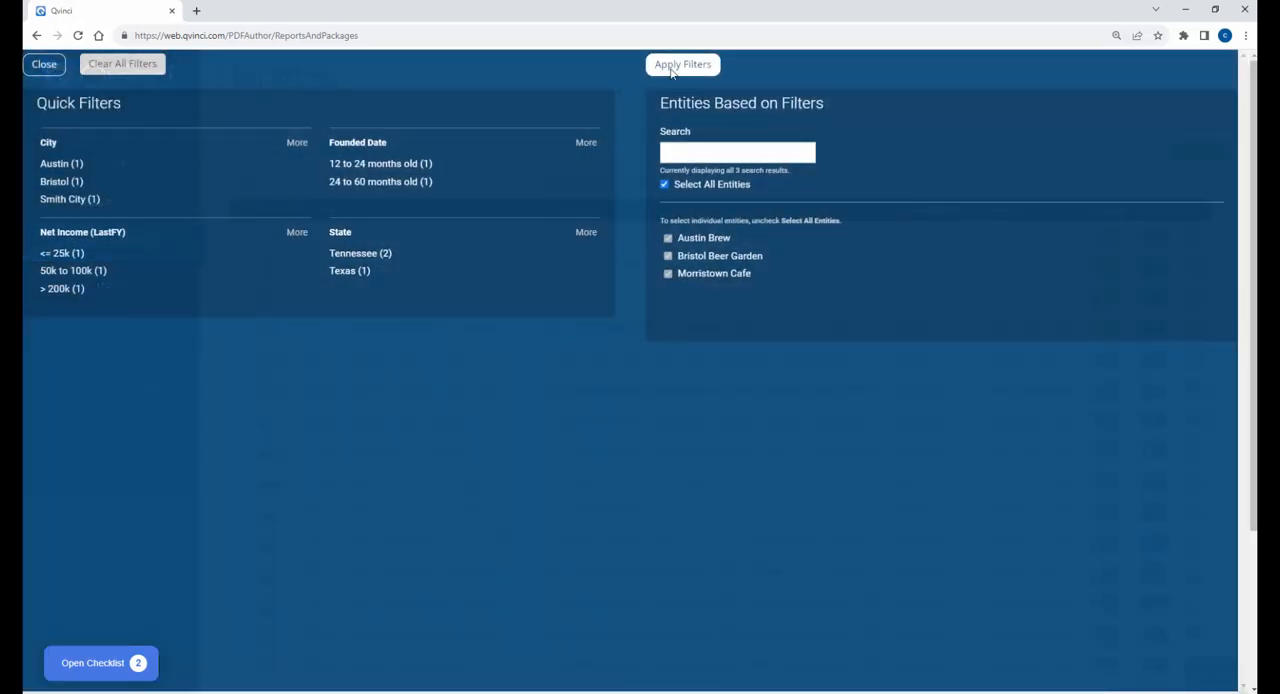
{"action": "left_click", "coordinate": [688, 68]}
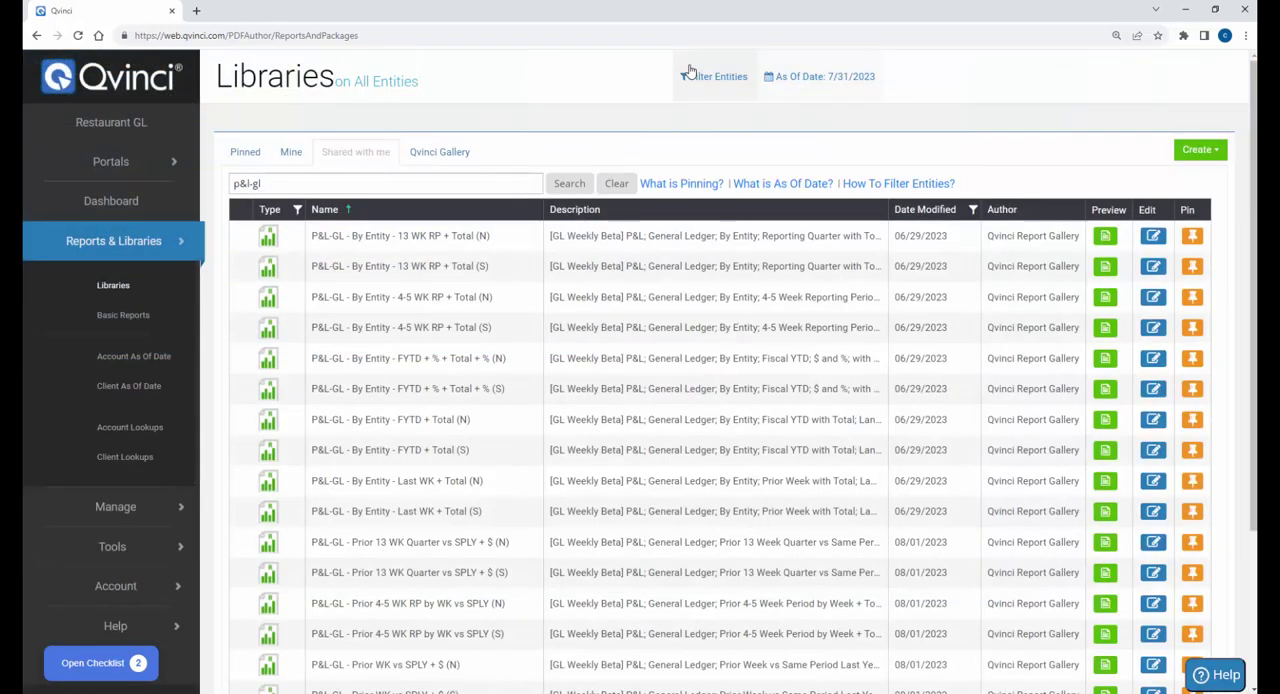